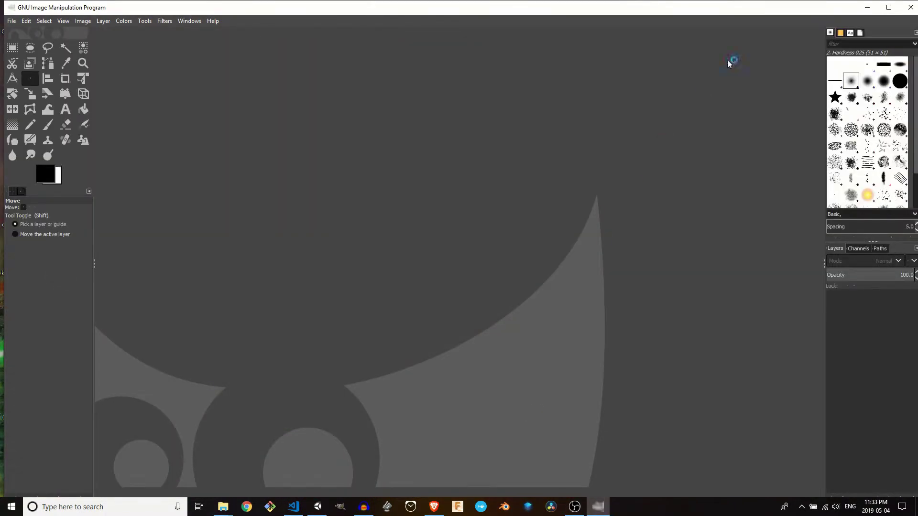
- Open unnamed.png from the desktop in GIMP, keep its Generic RGB profile, and maximize the window
left_click_drag(775, 11, 879, 29)
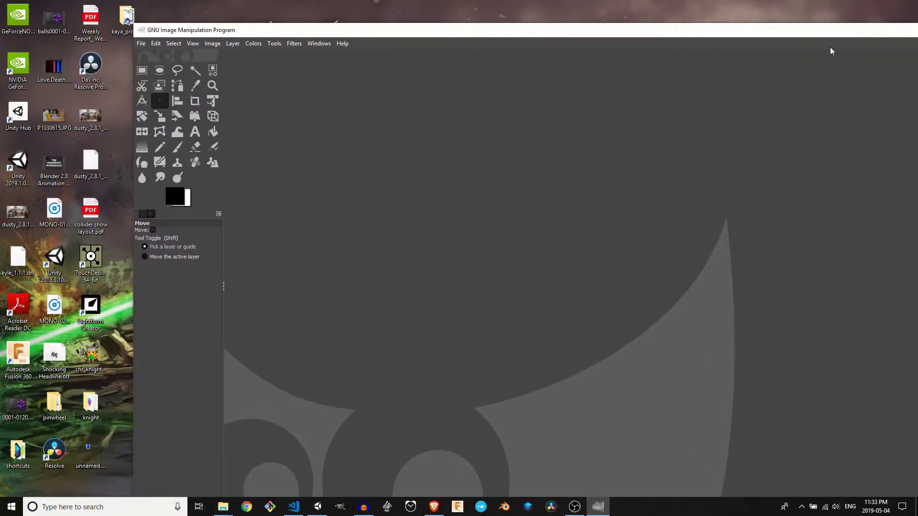
left_click_drag(101, 452, 458, 420)
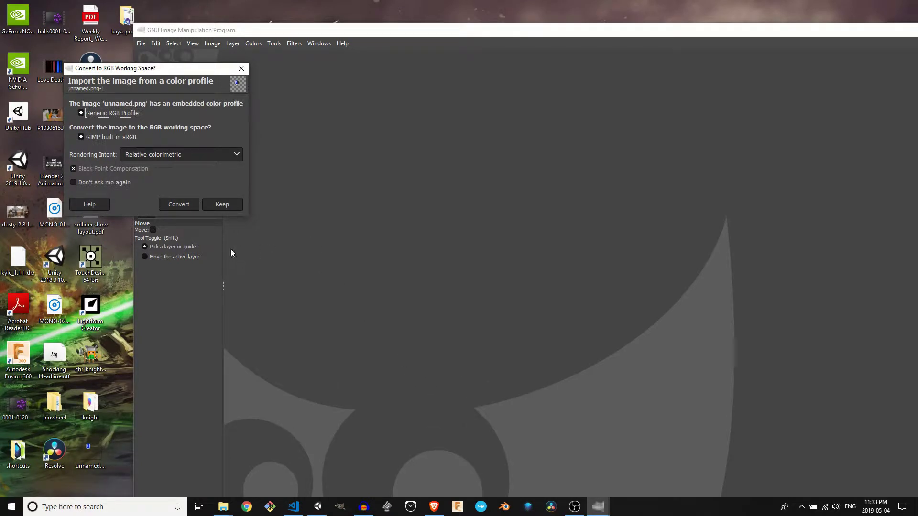
left_click(220, 206)
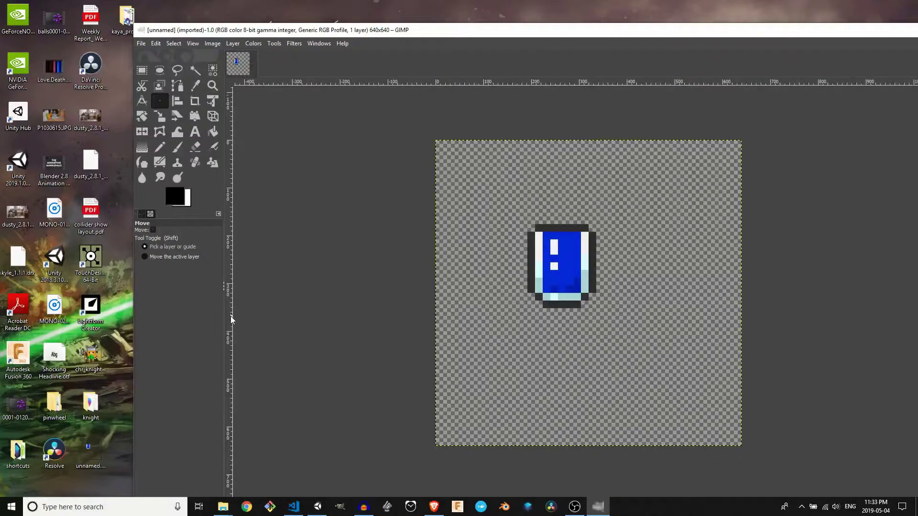
double_click(553, 33)
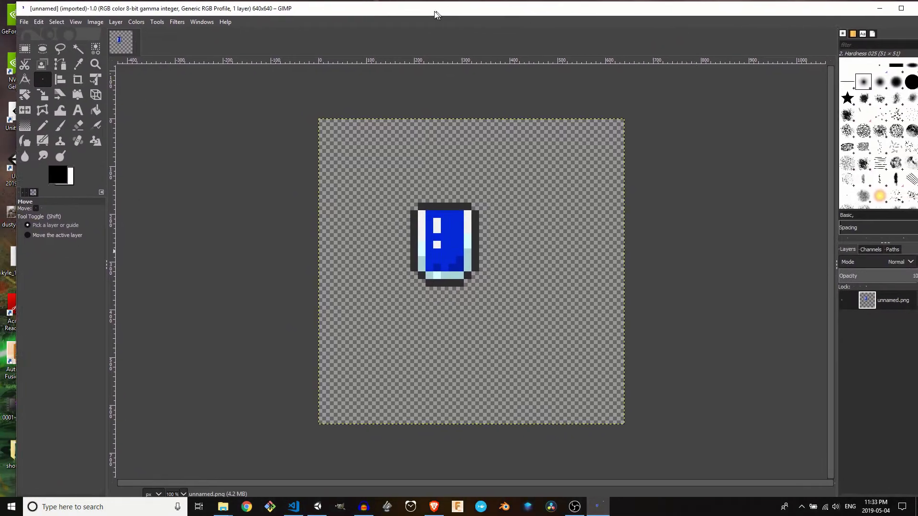
left_click_drag(435, 14, 461, 13)
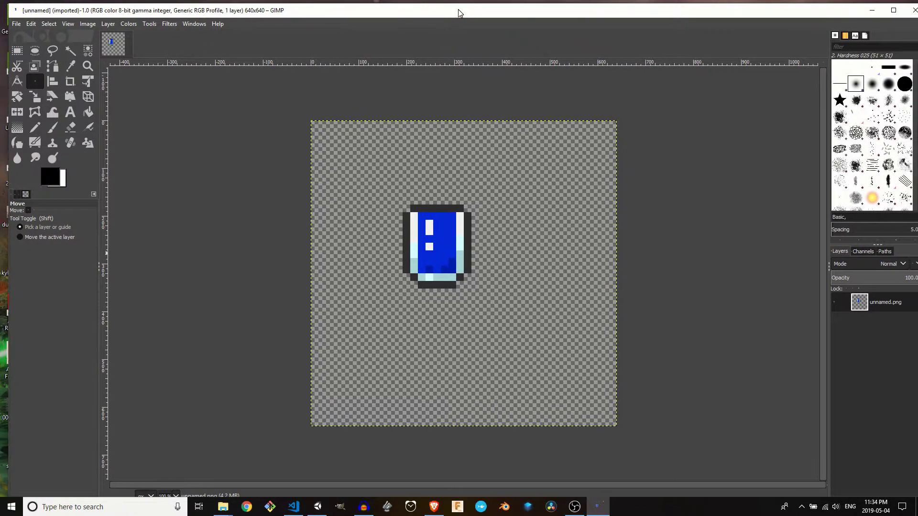
- Set the print size to inches and the resolution to 72 pixels/in (8.889 in square)
left_click(87, 24)
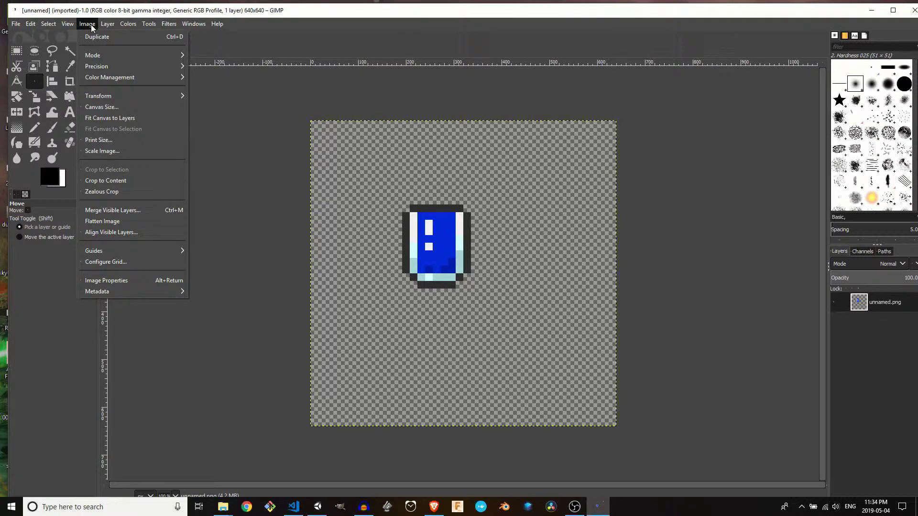
left_click(103, 141)
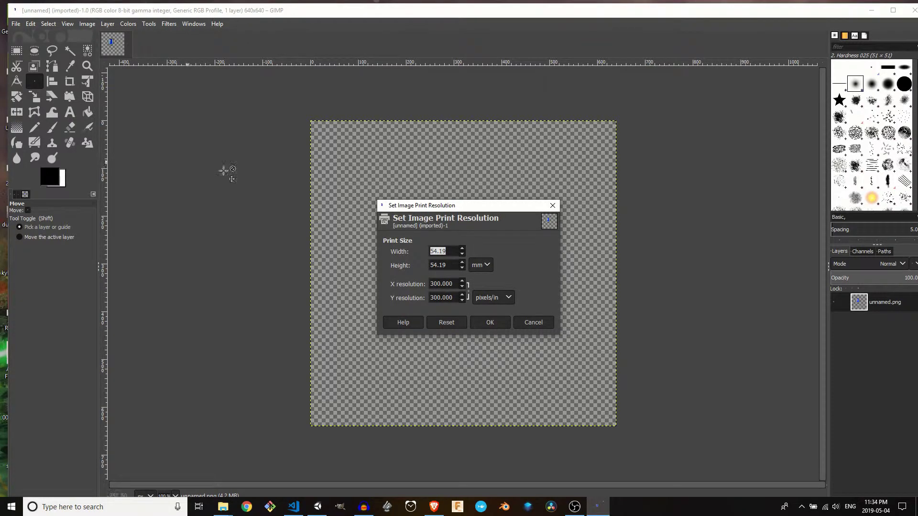
left_click(488, 268)
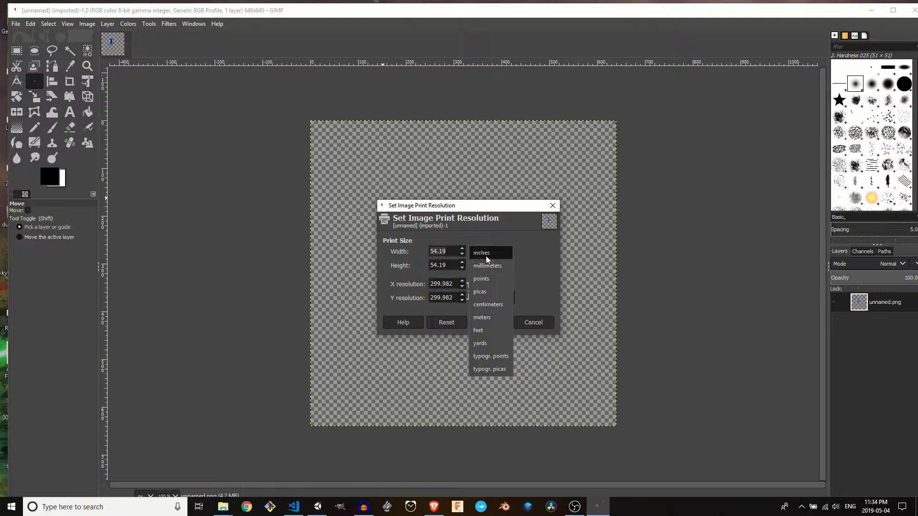
left_click(486, 257)
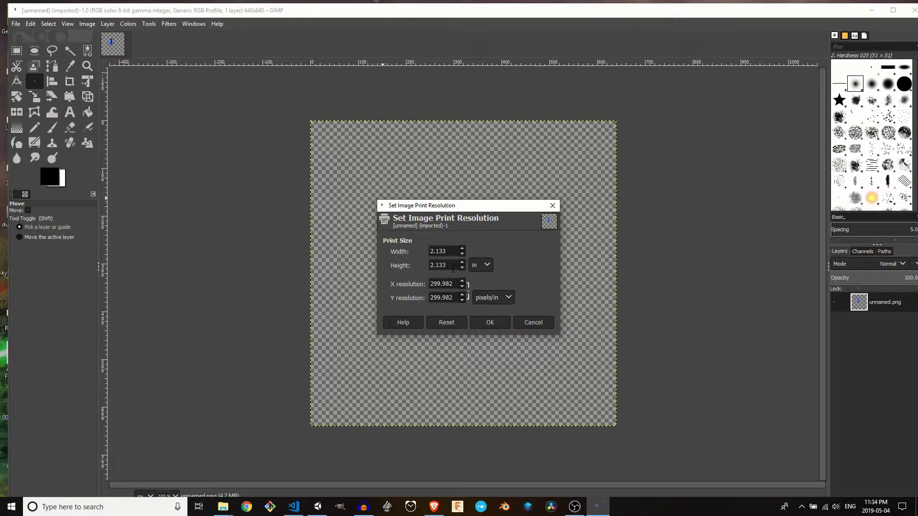
left_click(510, 299)
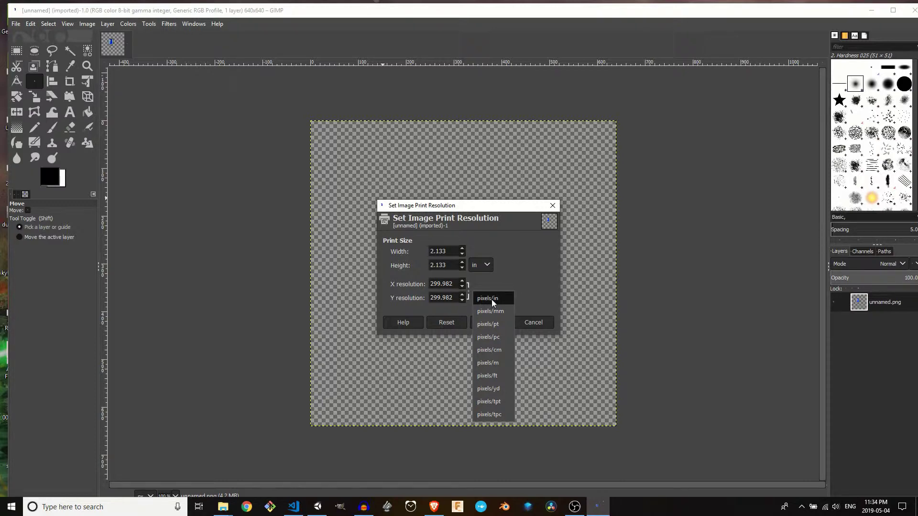
left_click(491, 299)
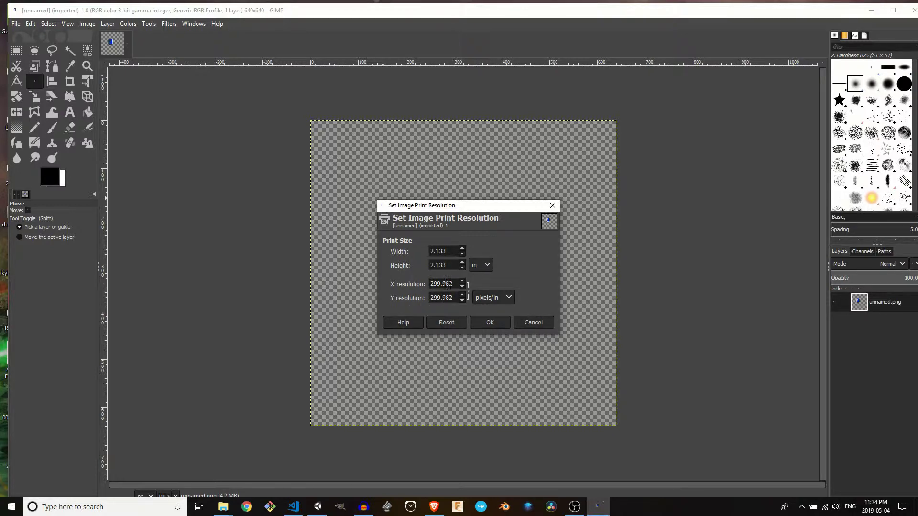
left_click_drag(453, 283, 430, 284)
left_click(497, 325)
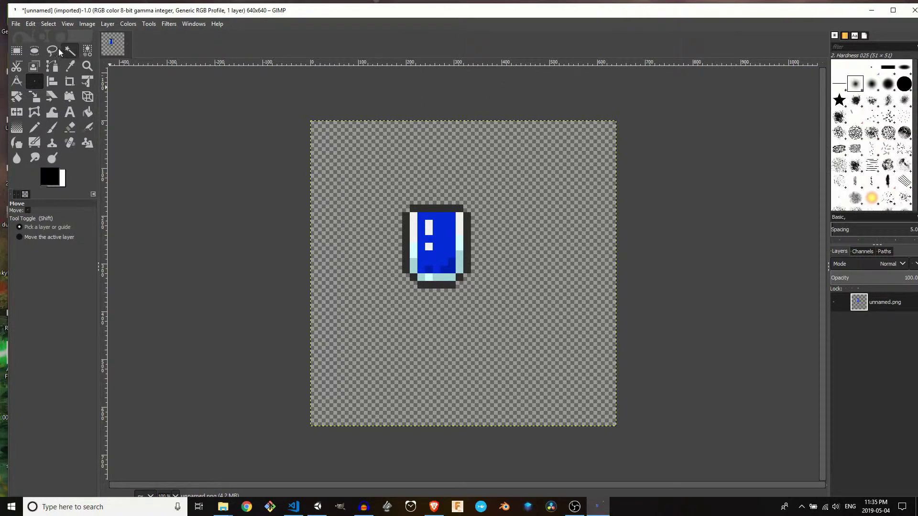
- Export the image to the Desktop as changed_resolution.png with Save resolution kept checked
left_click(16, 24)
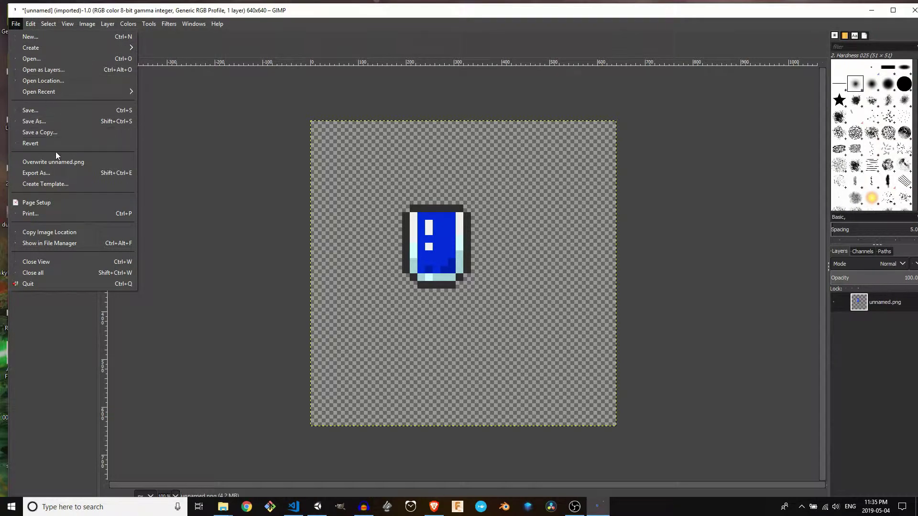
left_click(54, 175)
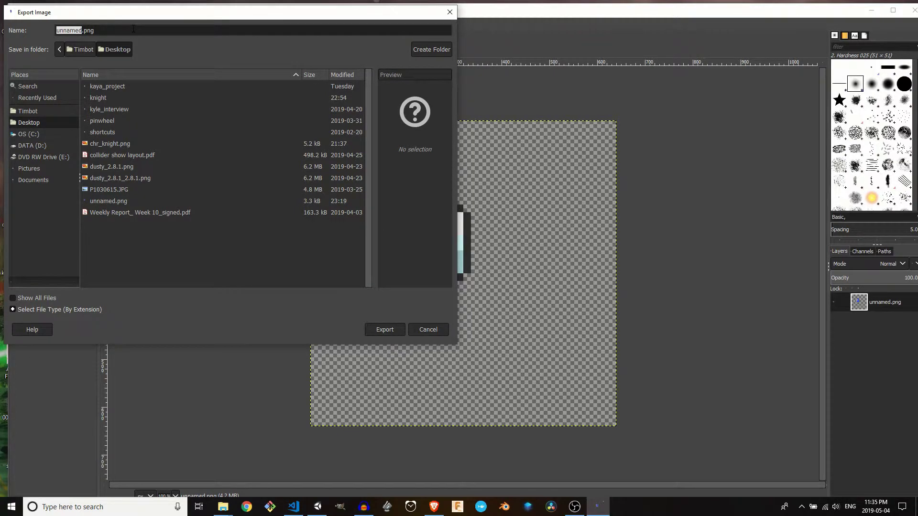
type("changed_resolution")
left_click(391, 332)
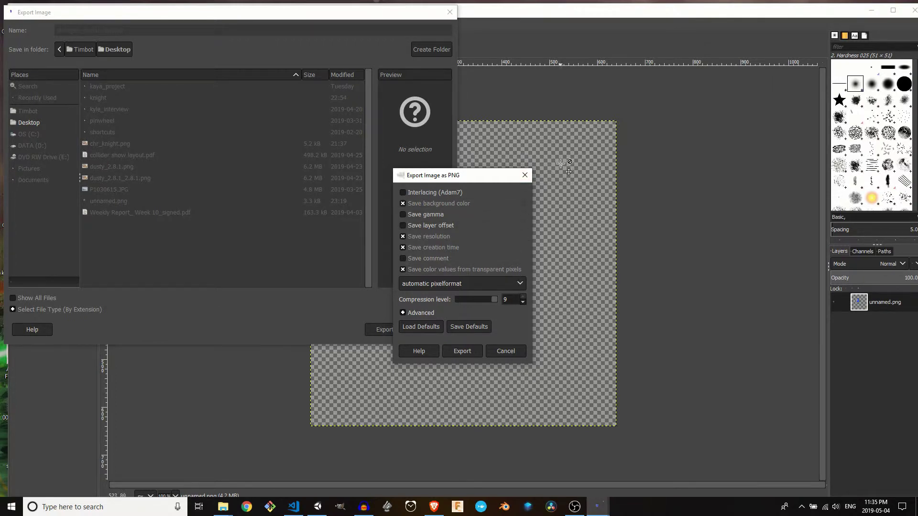
left_click(462, 352)
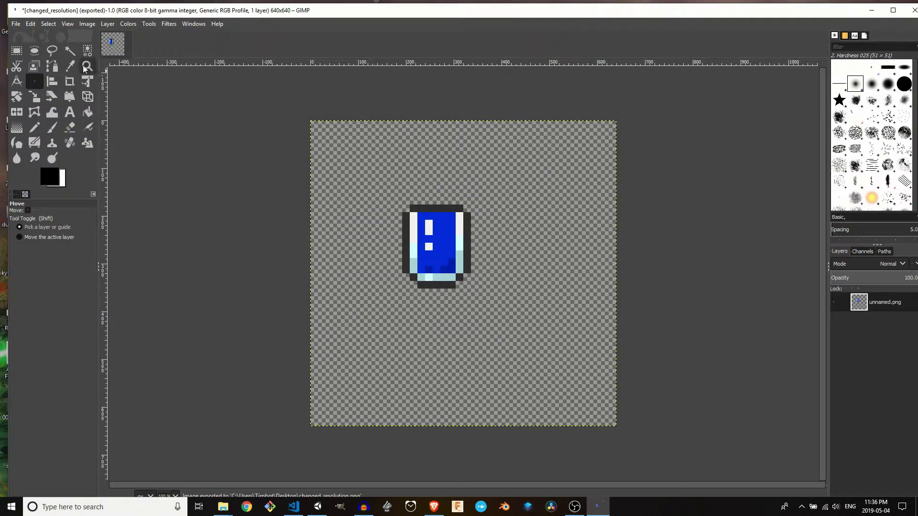
- Close all open images, discarding the unsaved changes
left_click(19, 24)
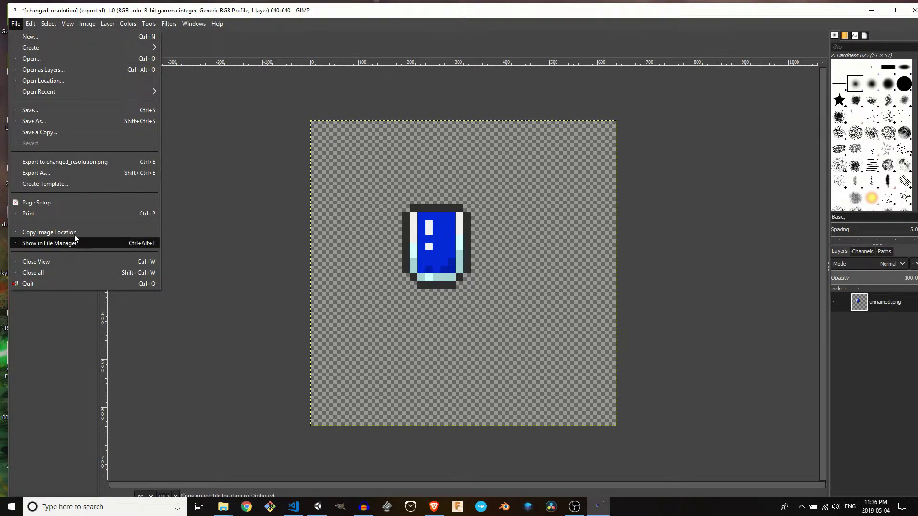
mouse_move(36, 22)
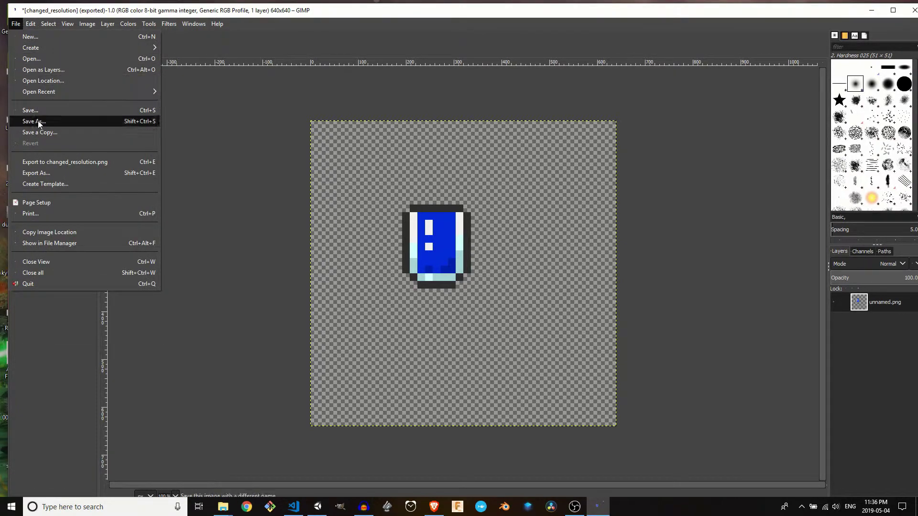
left_click(44, 275)
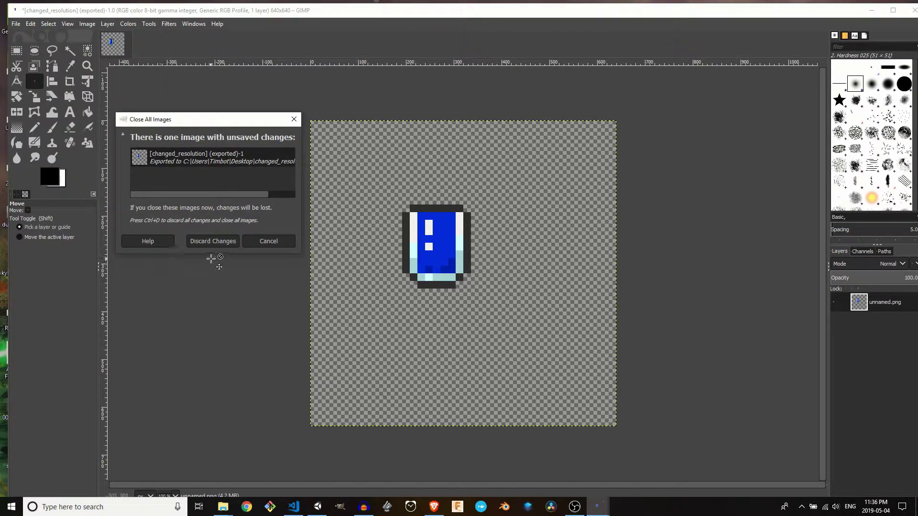
left_click(213, 242)
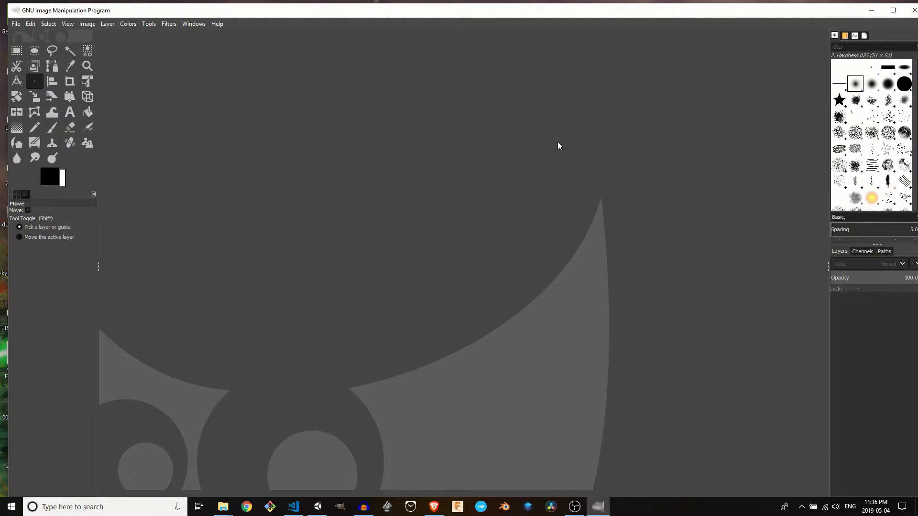
- Open changed_resolution.png from the desktop in GIMP and restore the full window
left_click_drag(281, 13, 431, 11)
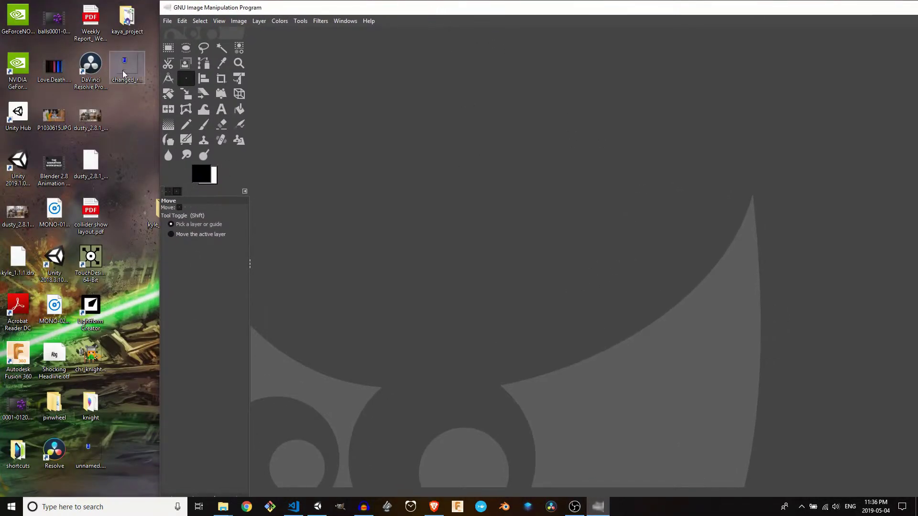
left_click_drag(128, 63, 502, 37)
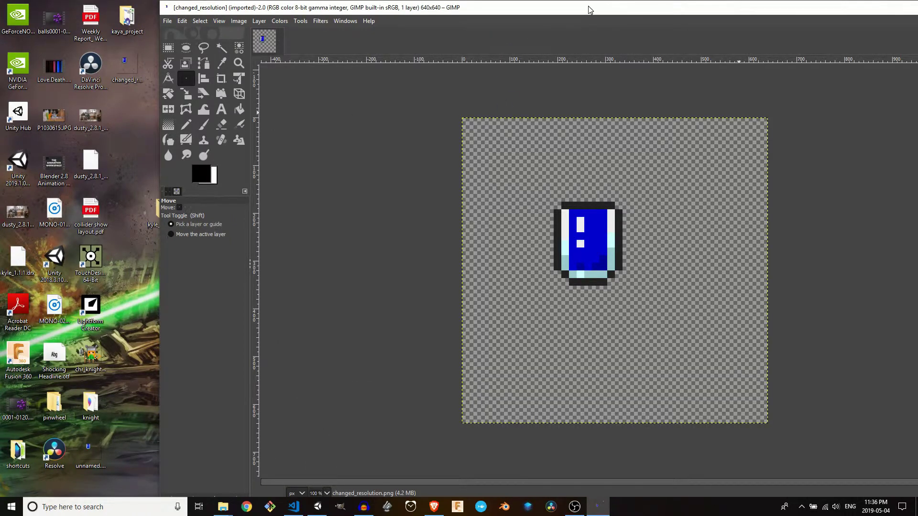
left_click_drag(590, 8, 460, 10)
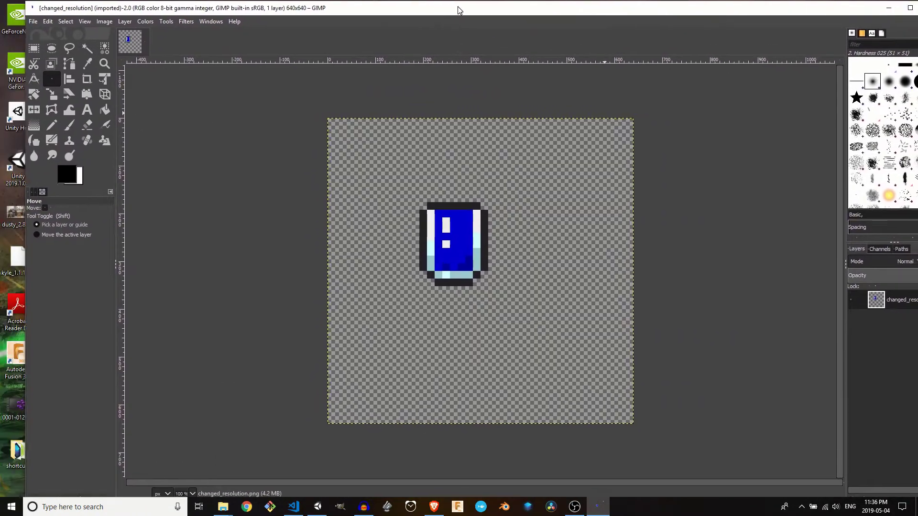
- Check the Print Size in inches and pixels/in: 72.009 pixels/in, 8.888 in square
left_click(106, 21)
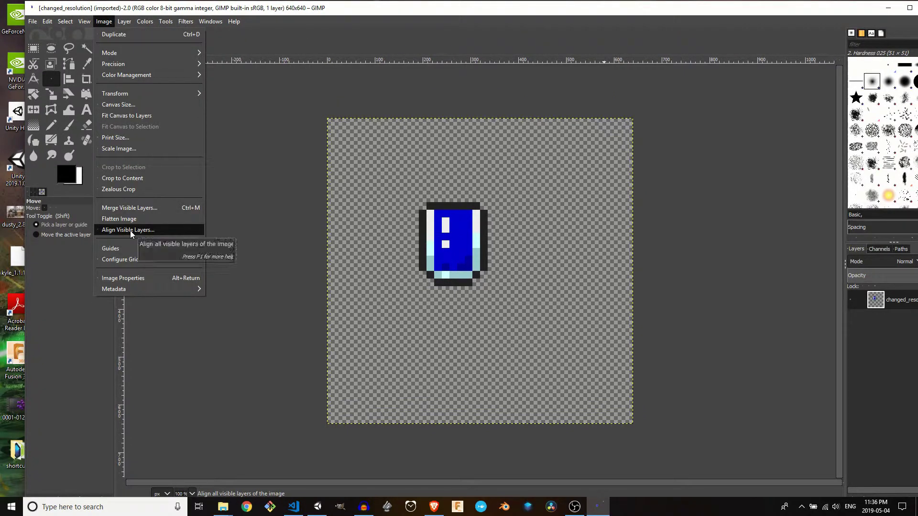
left_click(128, 137)
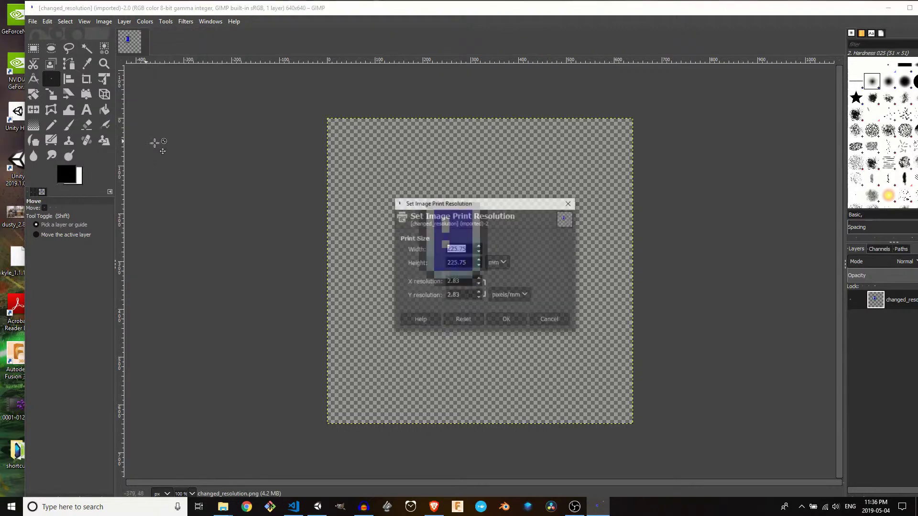
left_click(502, 264)
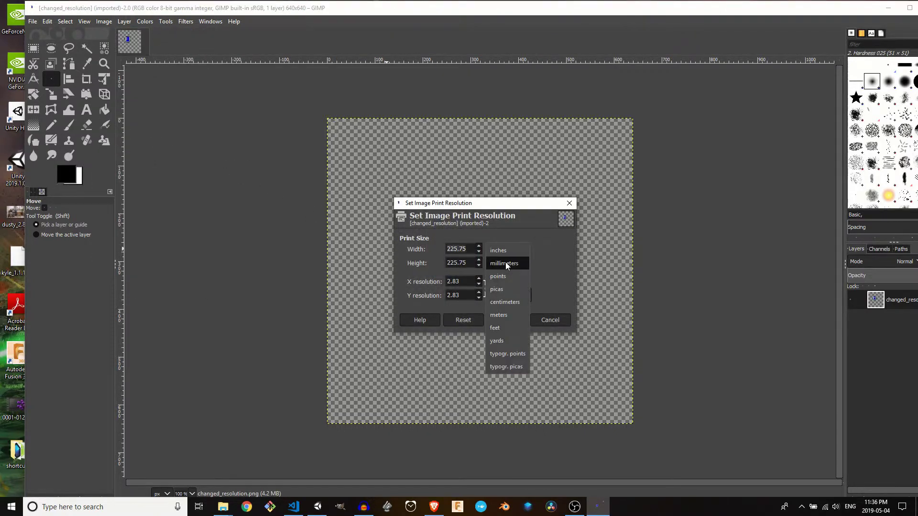
left_click(506, 254)
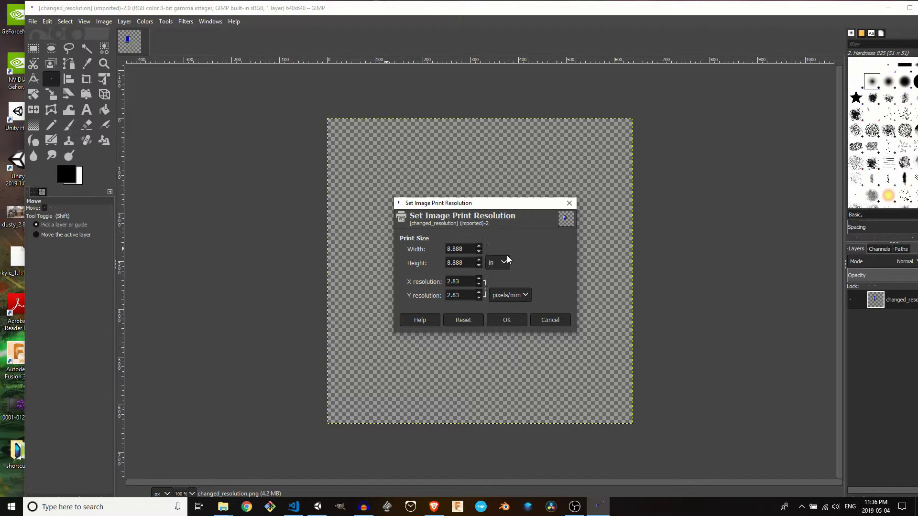
left_click(523, 296)
left_click(515, 284)
left_click(570, 203)
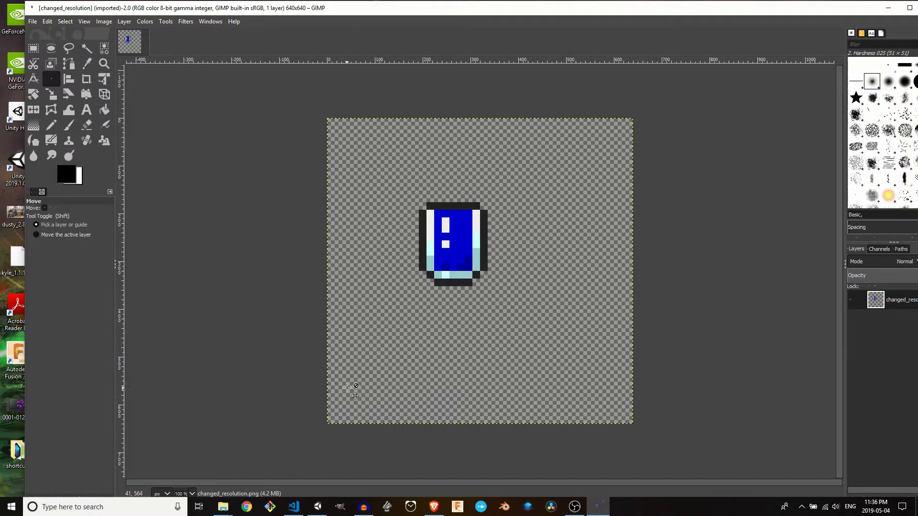